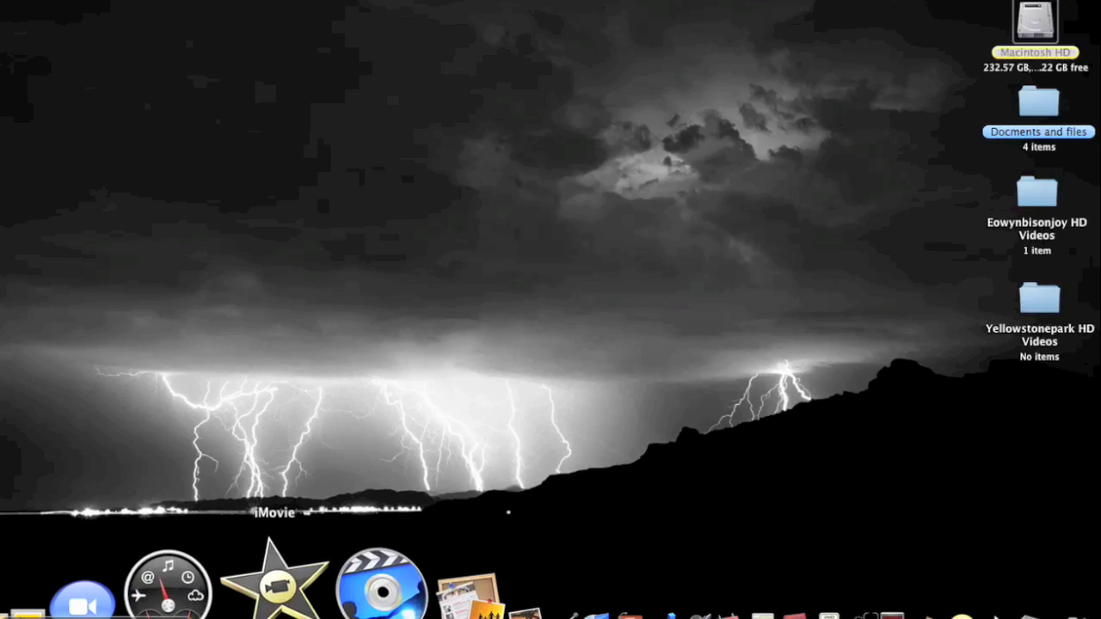
# - Launch iMovie and start a QuickTime export of the Club Penguin Mission 2 project
pyautogui.click(286, 576)
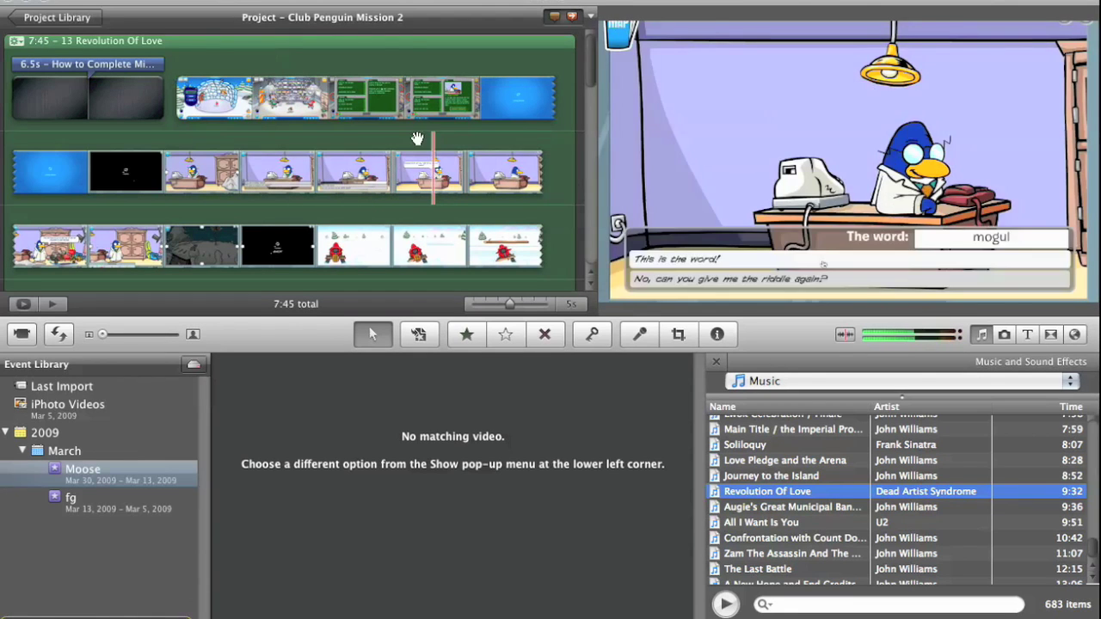
pyautogui.click(275, 0)
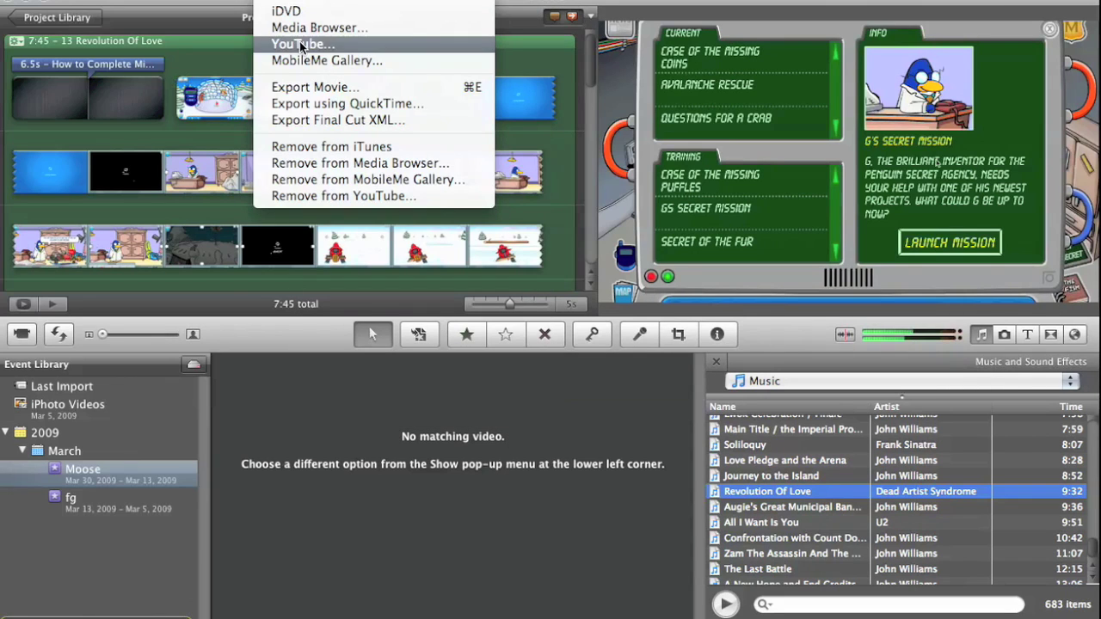
pyautogui.click(348, 104)
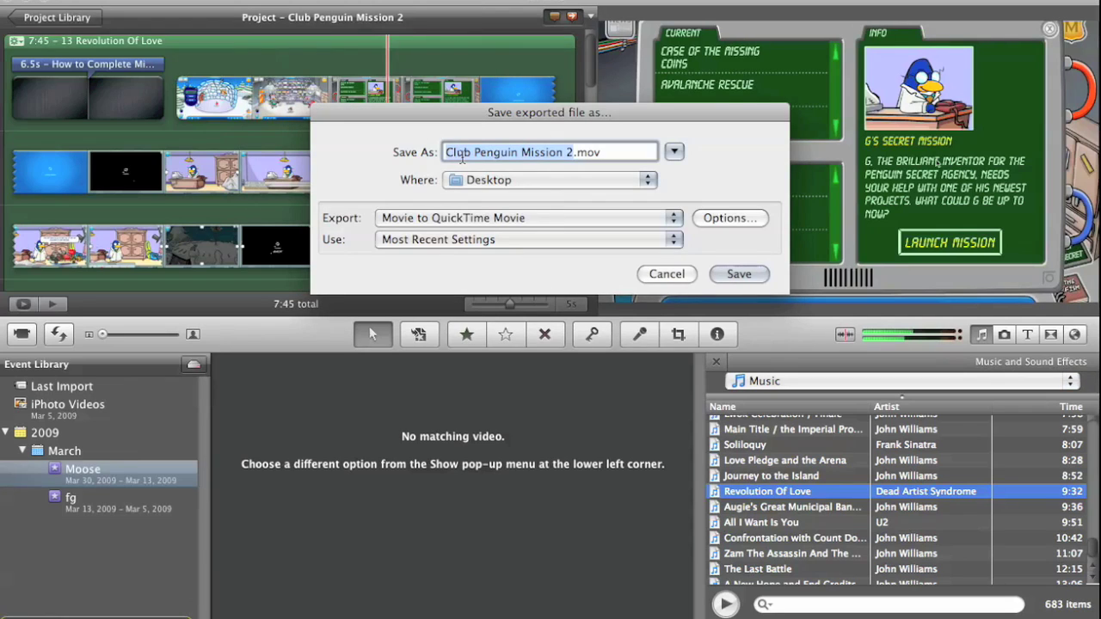
# - Keep Club Penguin Mission 2.mov as a QuickTime Movie export and bring up its movie settings
pyautogui.click(624, 152)
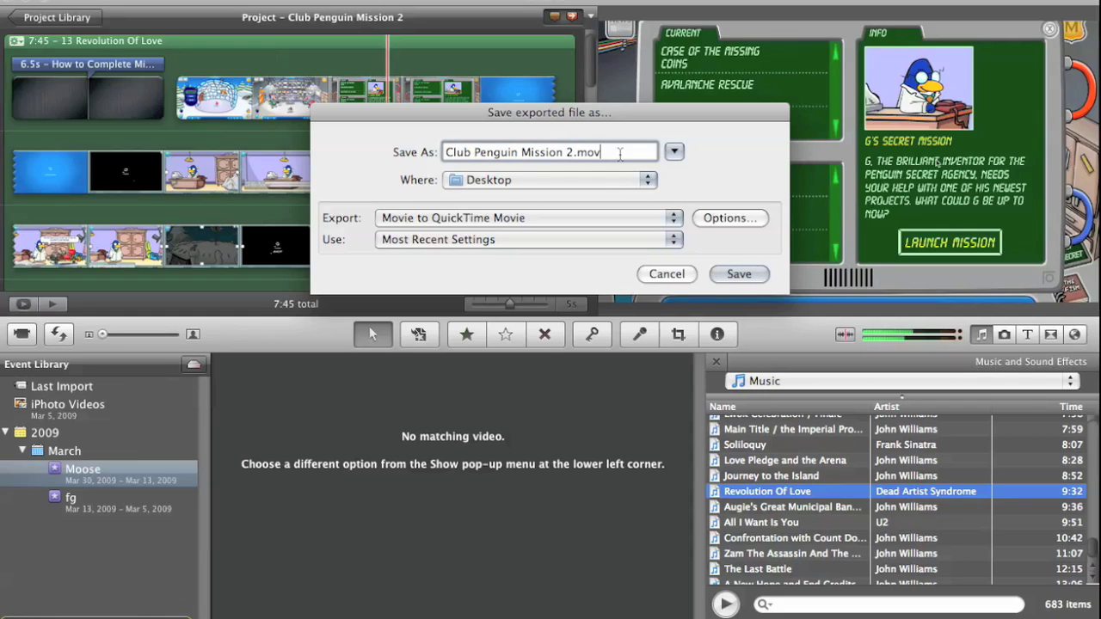
pyautogui.press('BackSpace')
pyautogui.press('BackSpace')
pyautogui.press('BackSpace')
pyautogui.press('BackSpace')
pyautogui.click(614, 222)
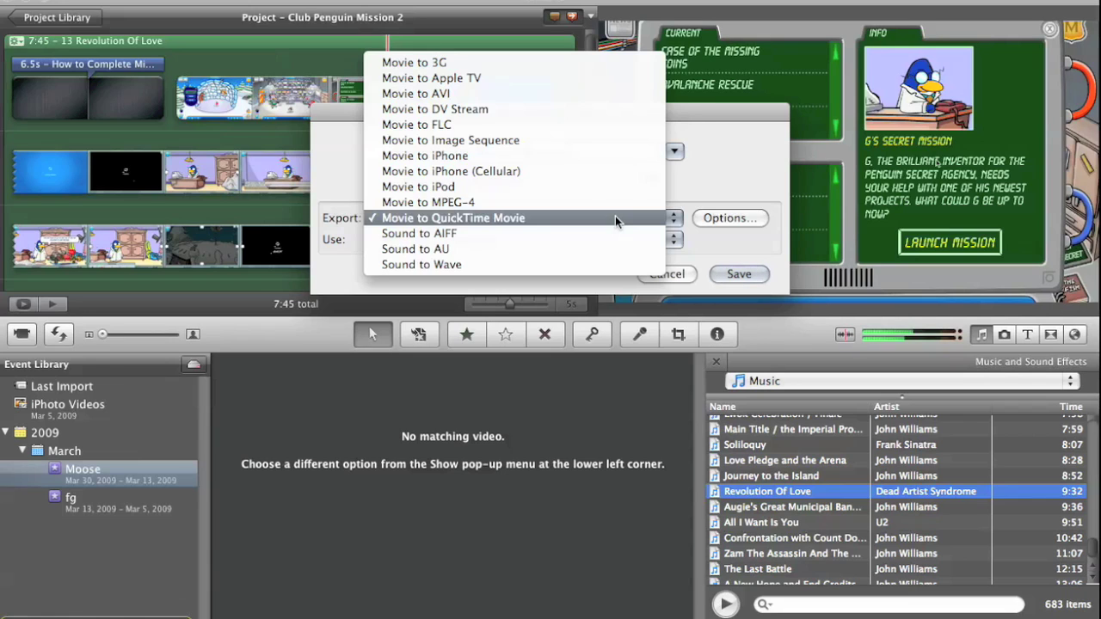
pyautogui.click(615, 218)
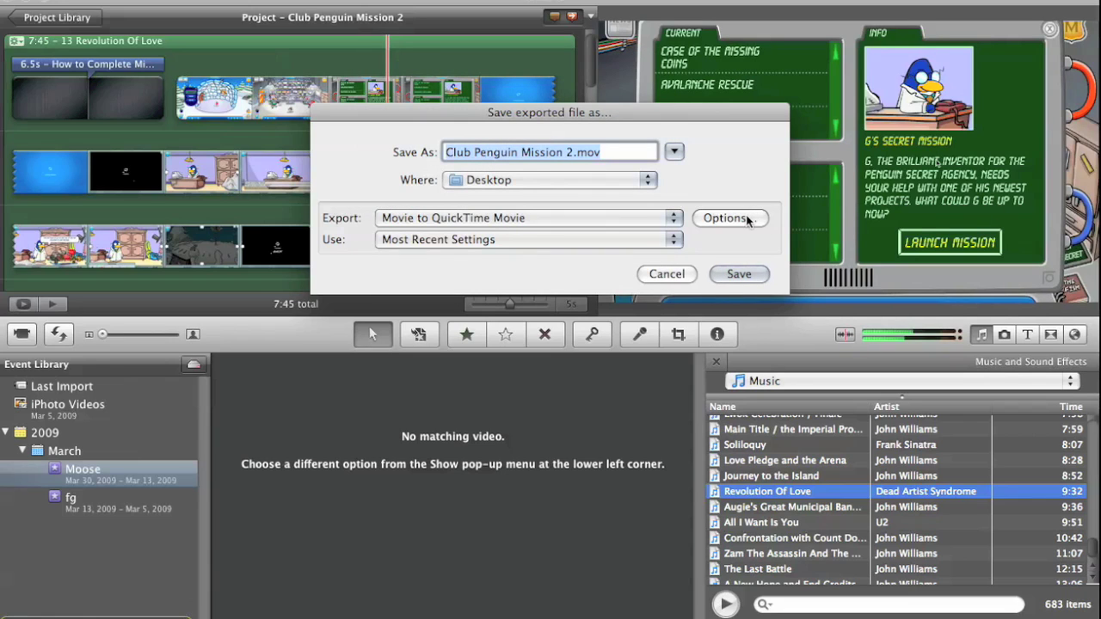
pyautogui.click(748, 217)
# - Set H.264 video compression to Best quality with multi-pass encoding, automatic data rate and 24-frame key frames
pyautogui.click(489, 98)
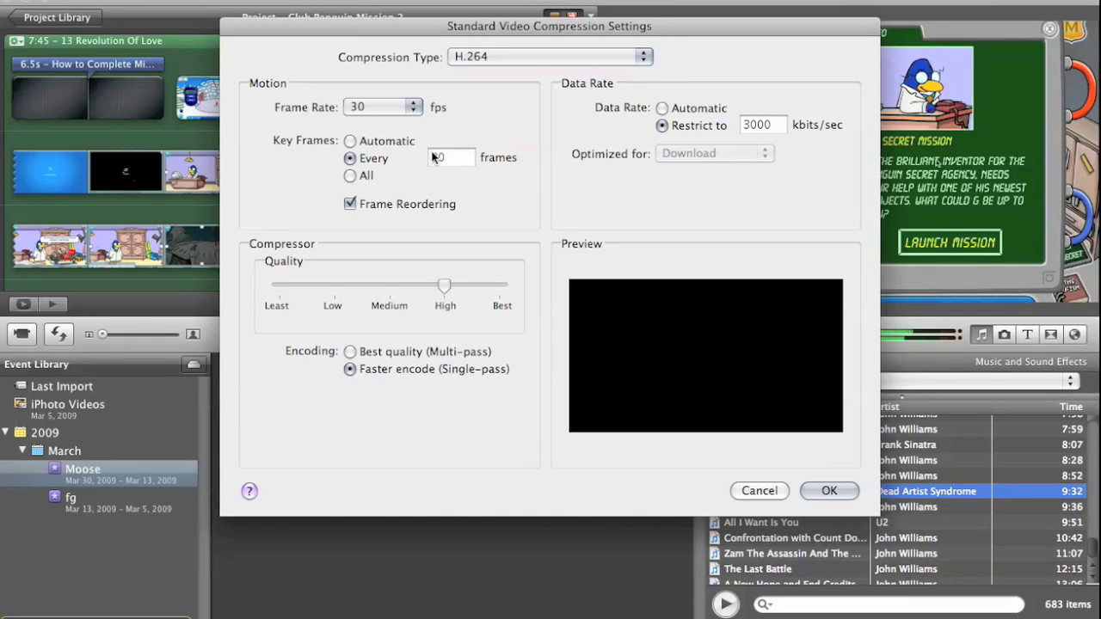
pyautogui.click(484, 57)
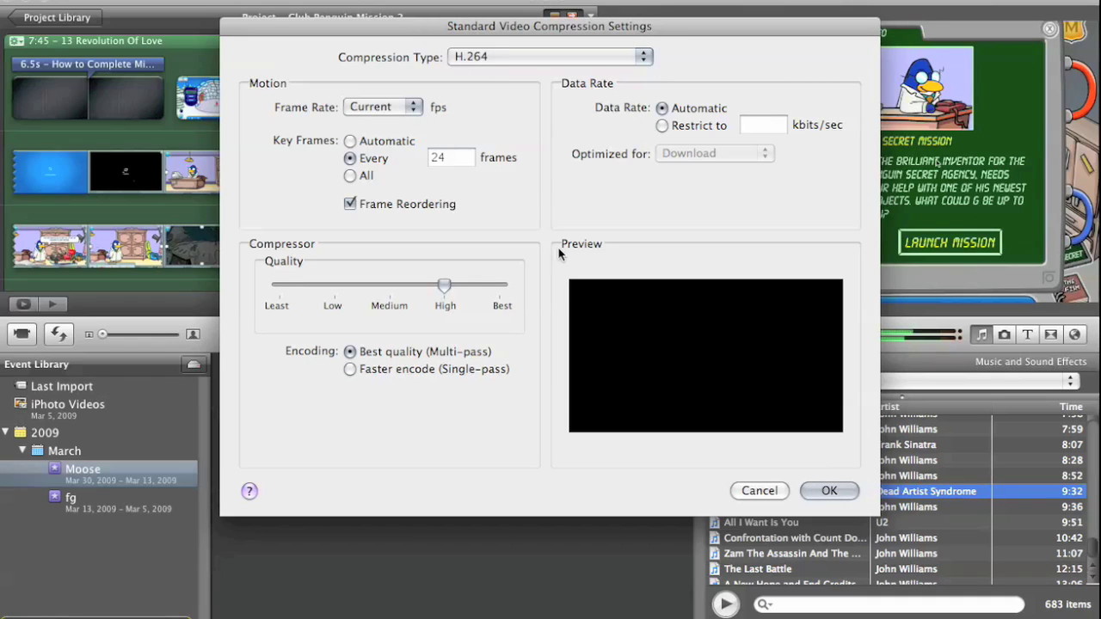
pyautogui.moveTo(449, 287); pyautogui.dragTo(499, 287)
pyautogui.click(828, 490)
# - Leave the video filter at None and set the export size to HD 1280 x 720 16:9
pyautogui.click(467, 122)
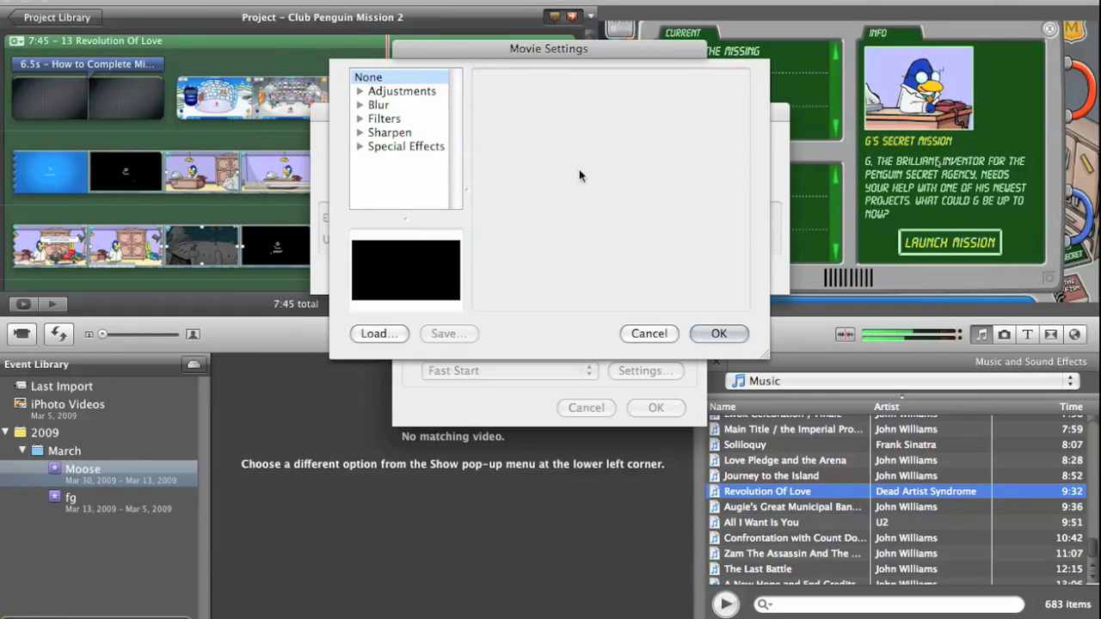
pyautogui.click(709, 335)
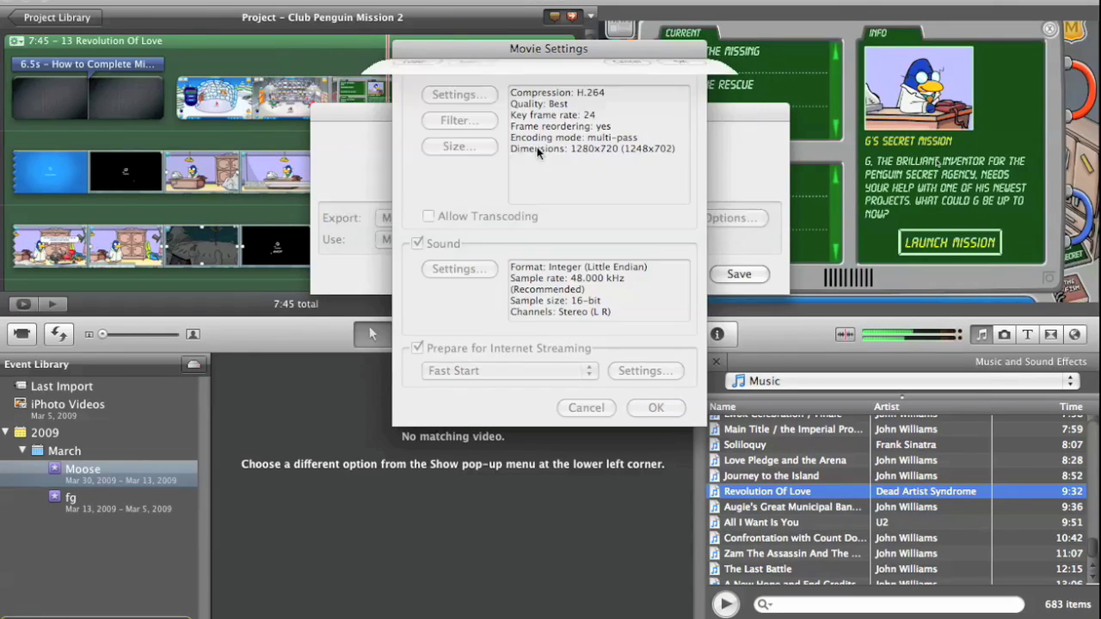
pyautogui.click(480, 148)
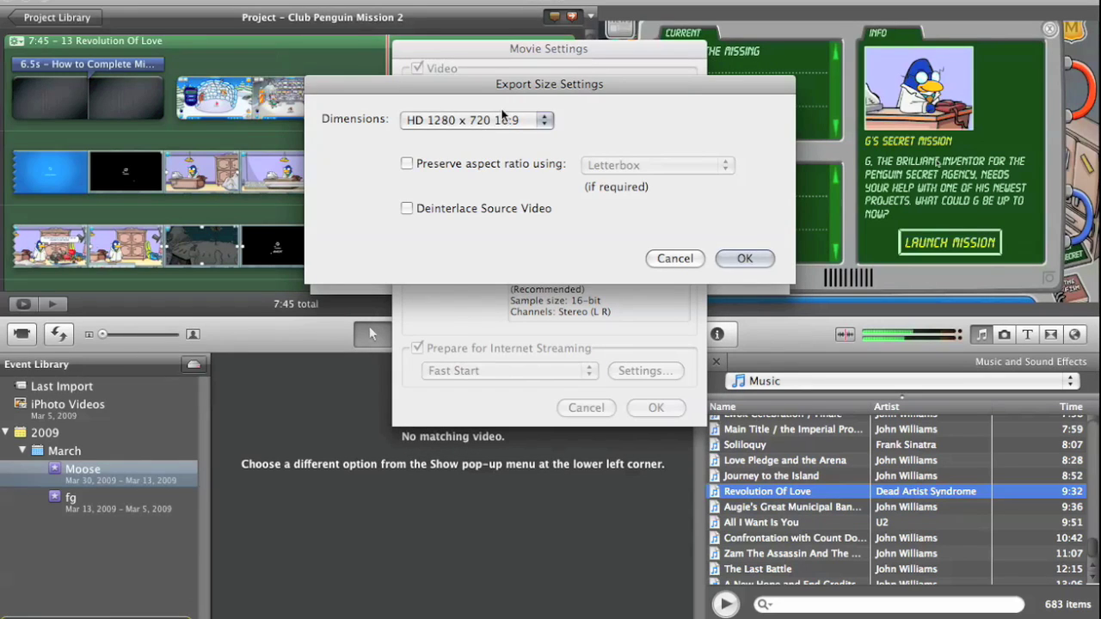
pyautogui.click(507, 124)
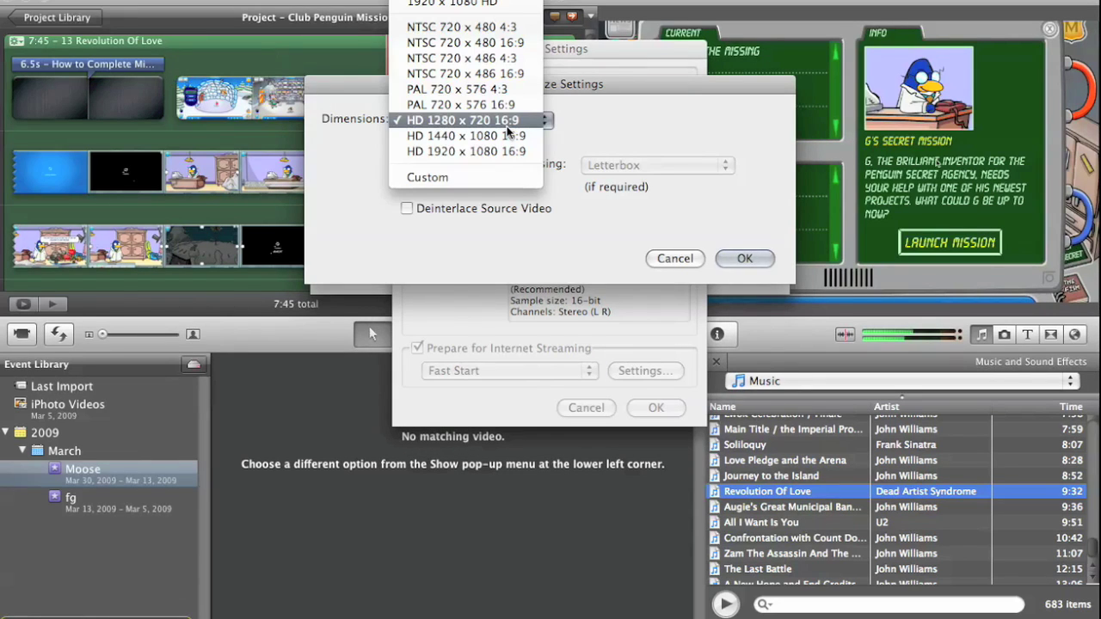
pyautogui.click(507, 125)
pyautogui.click(741, 262)
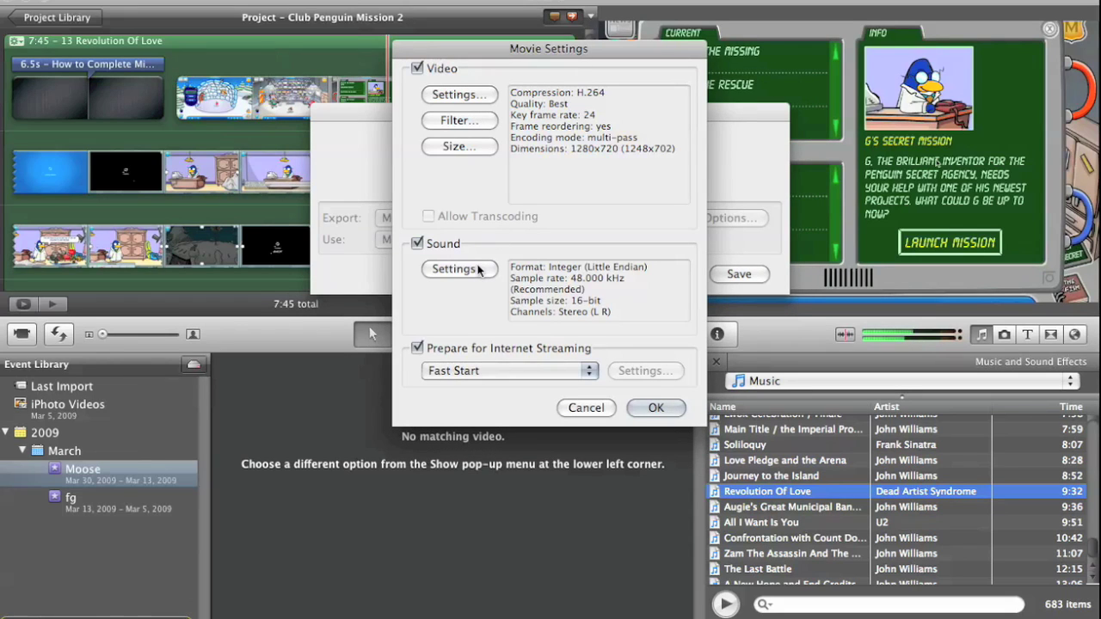
# - Set sound to AAC at 192 kbps with Better render quality and confirm the movie settings
pyautogui.click(479, 270)
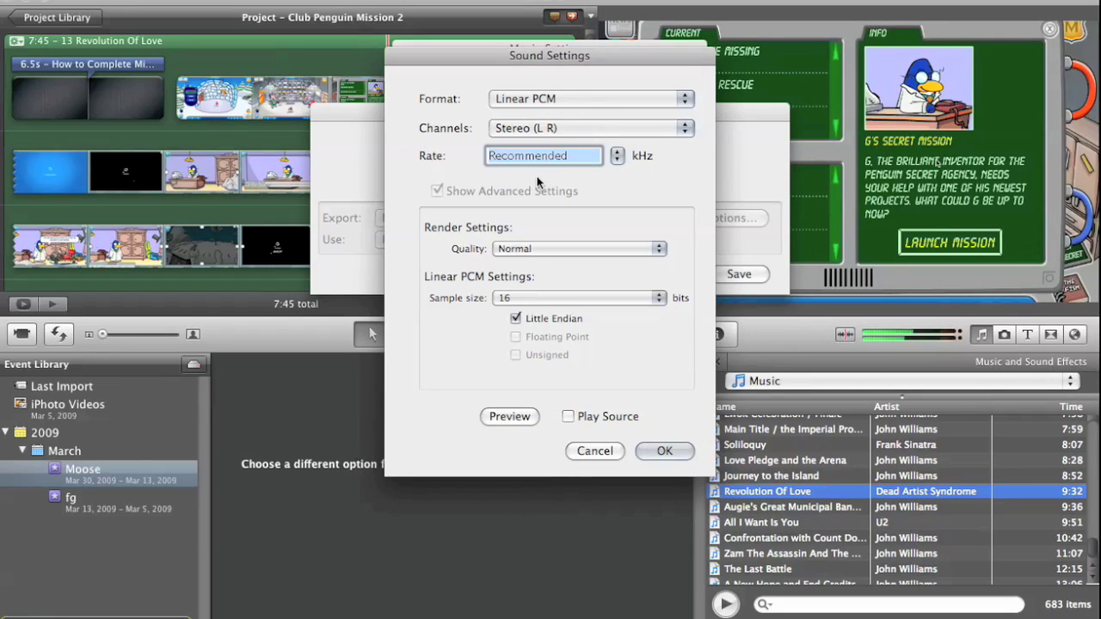
pyautogui.click(551, 104)
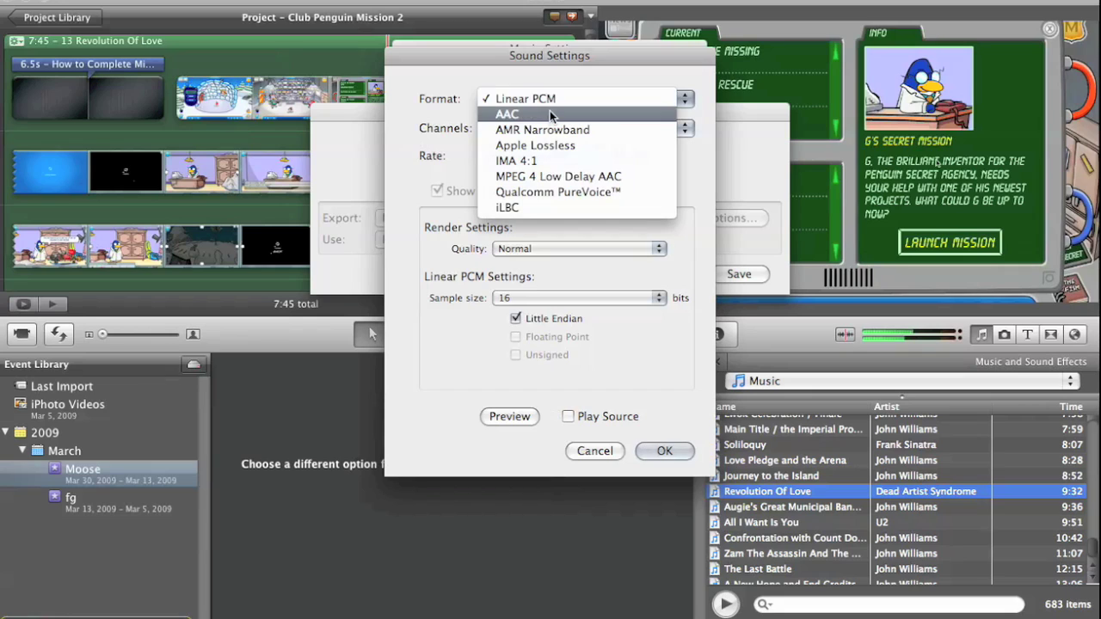
pyautogui.click(551, 113)
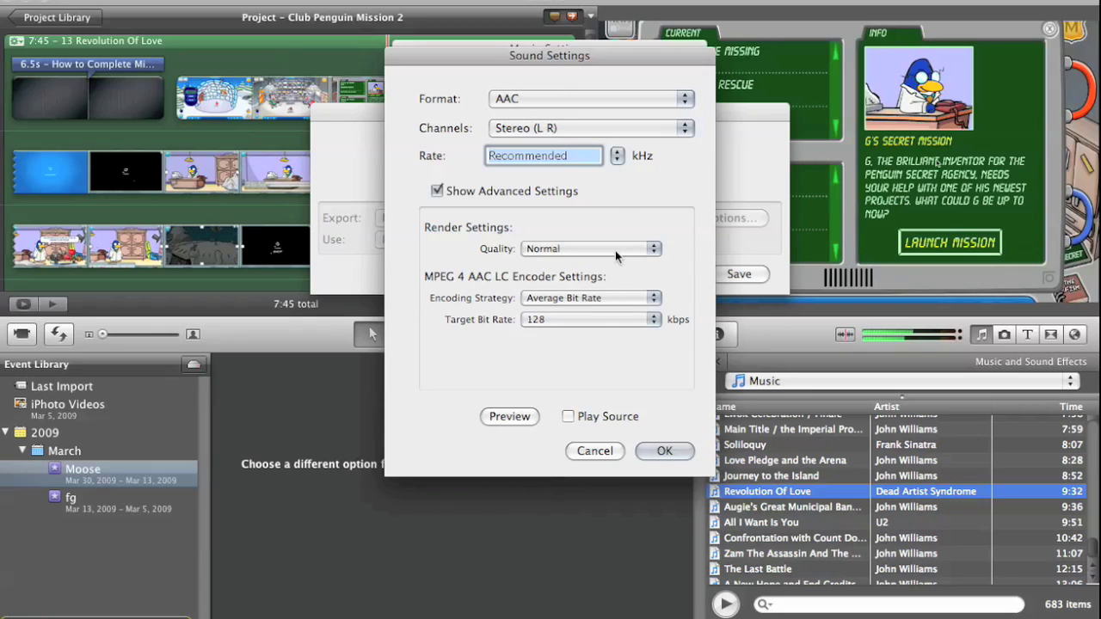
pyautogui.click(581, 318)
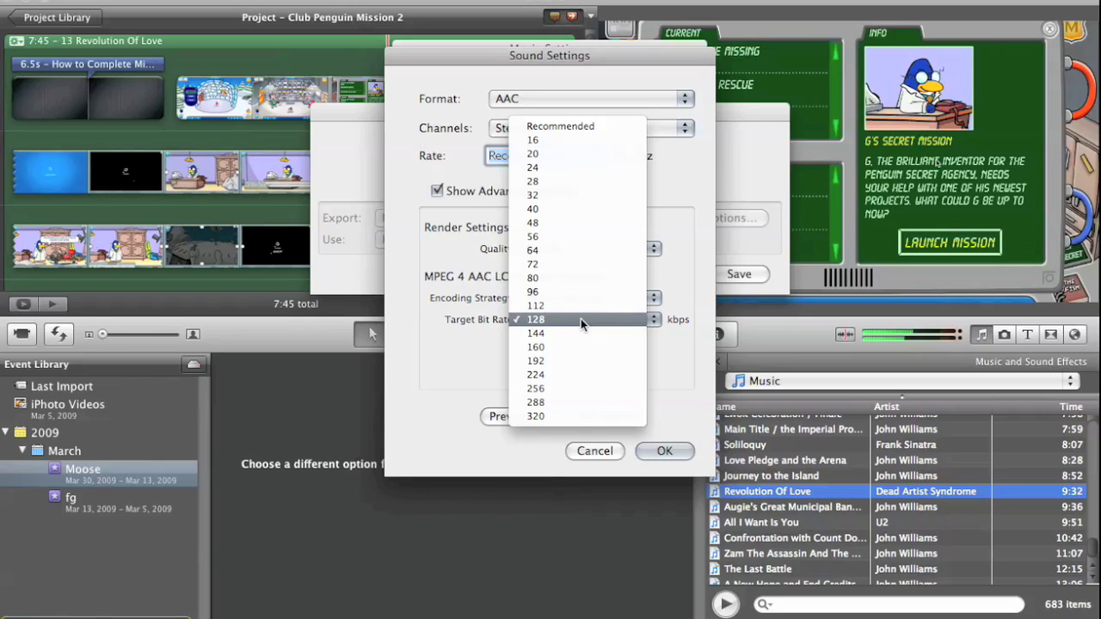
pyautogui.click(572, 362)
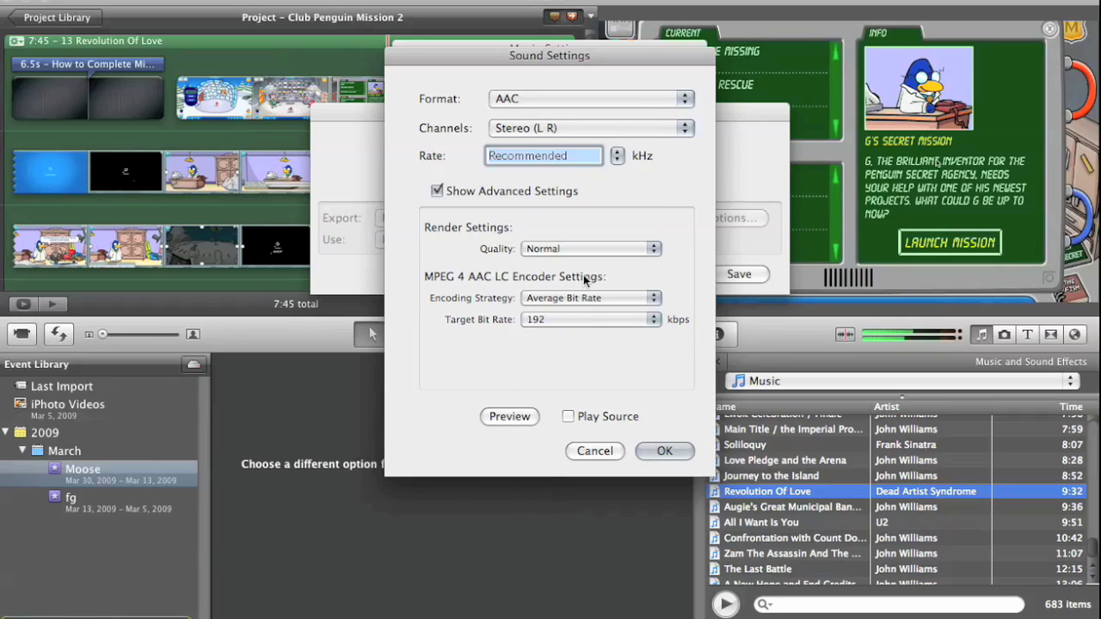
pyautogui.click(583, 246)
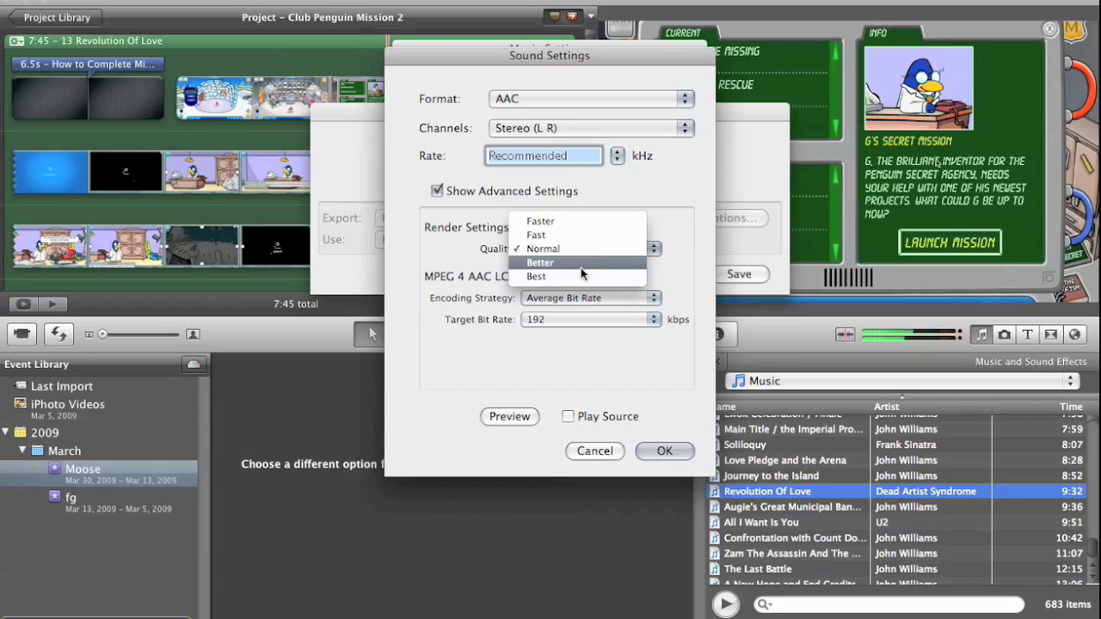
pyautogui.click(581, 263)
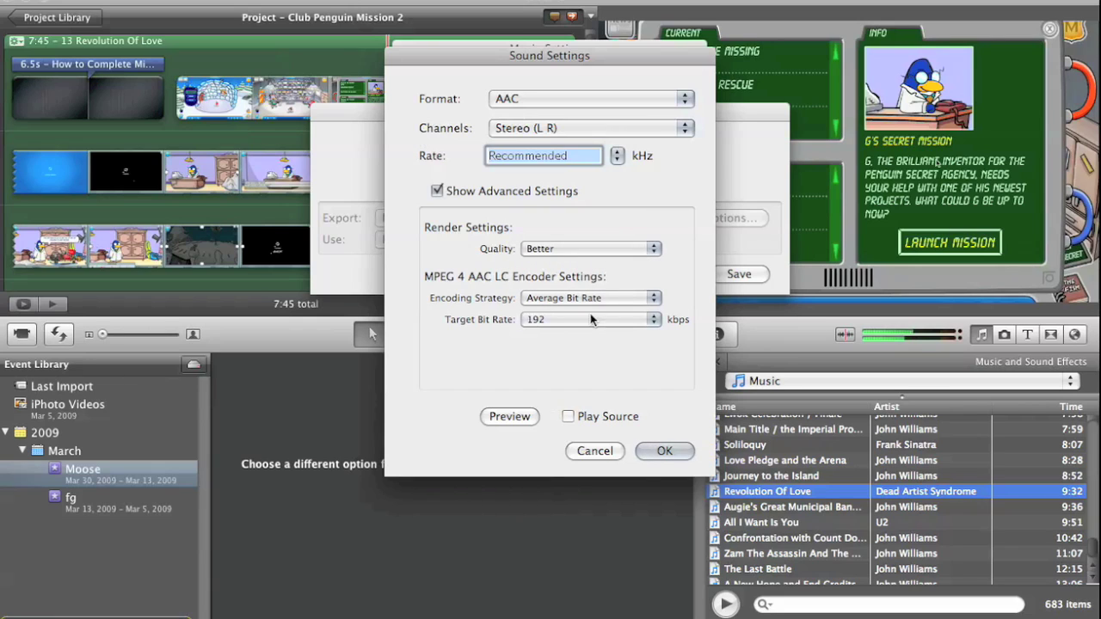
pyautogui.click(662, 456)
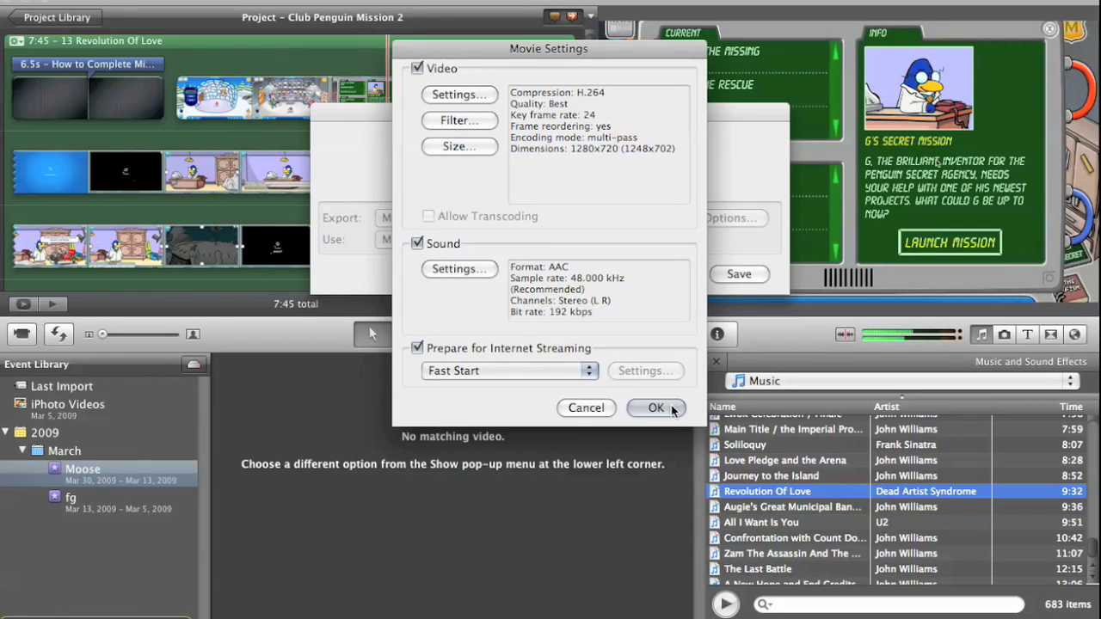
pyautogui.click(655, 408)
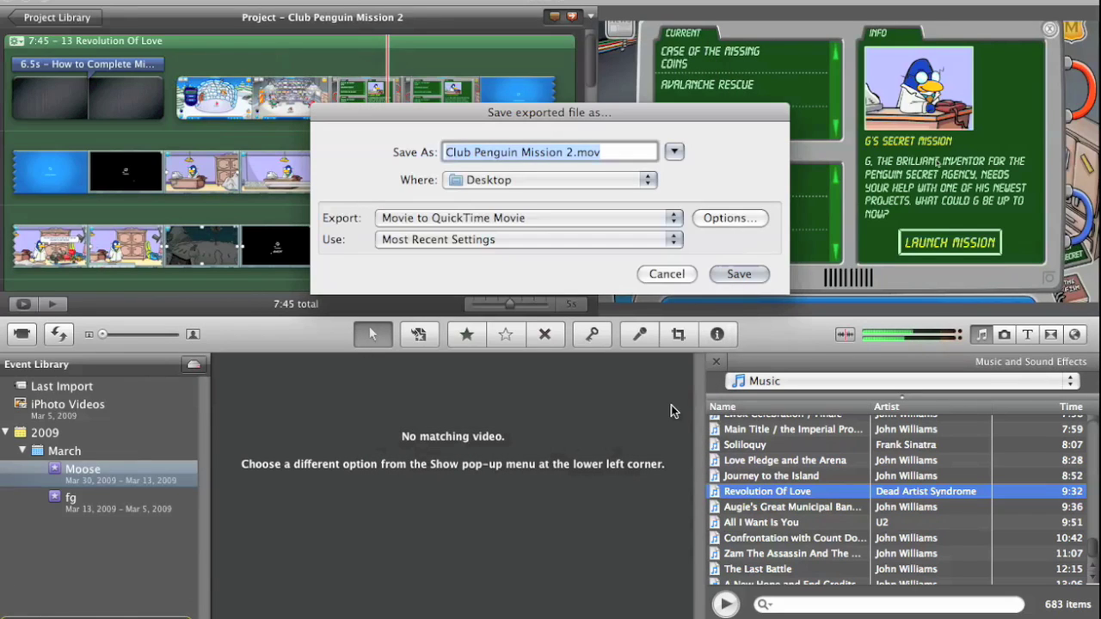
# - Save Club Penguin Mission 2.mov to the Desktop and let the export finish
pyautogui.click(738, 272)
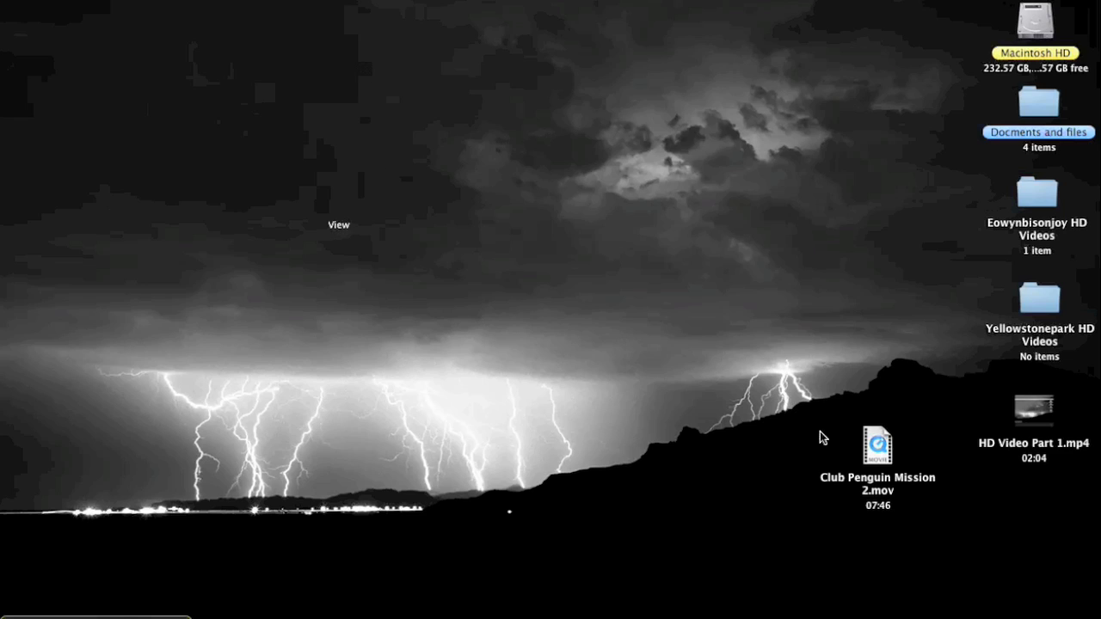
# - Play the exported Club Penguin Mission 2.mov from the Desktop in QuickTime Player
pyautogui.doubleClick(878, 458)
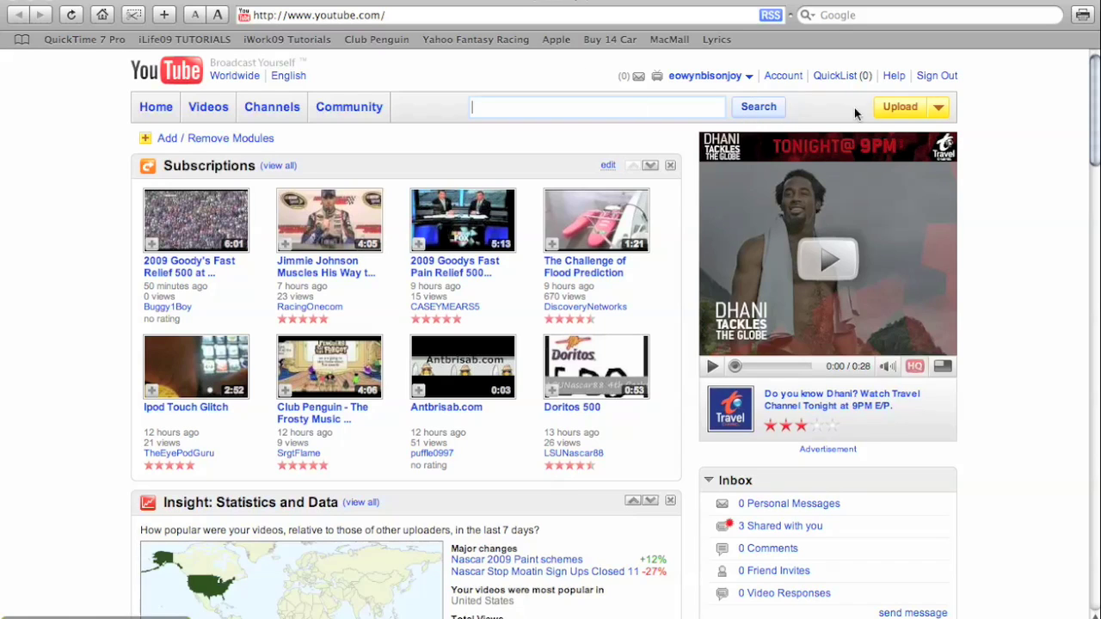
# - Choose Club Penguin Mission 2.mov from the Desktop as the YouTube upload video file
pyautogui.moveTo(899, 107)
pyautogui.click(904, 127)
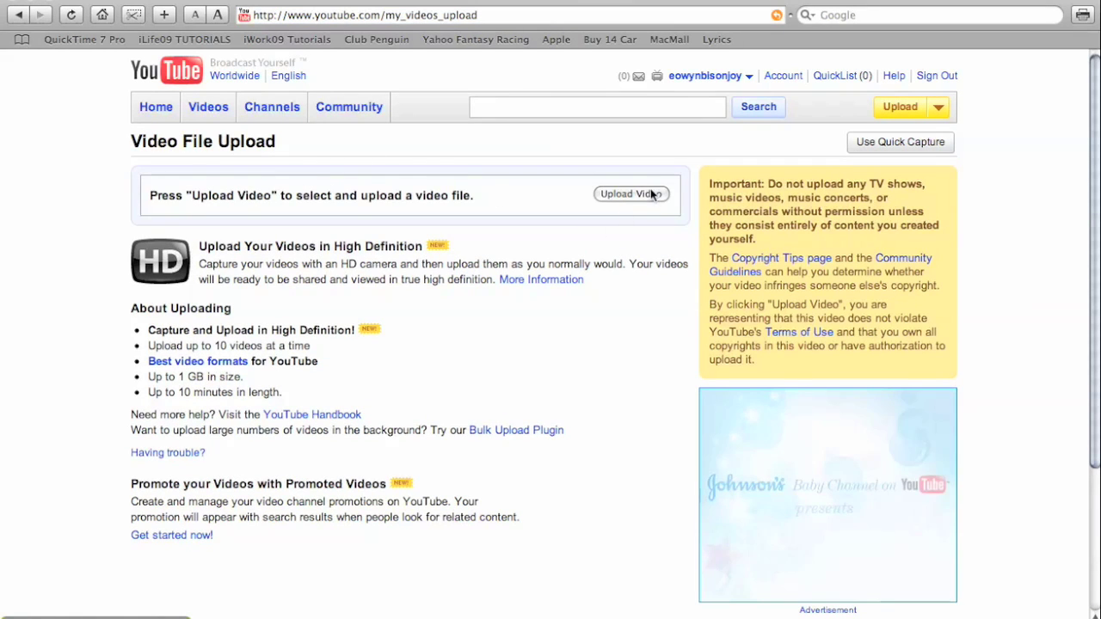
pyautogui.click(650, 193)
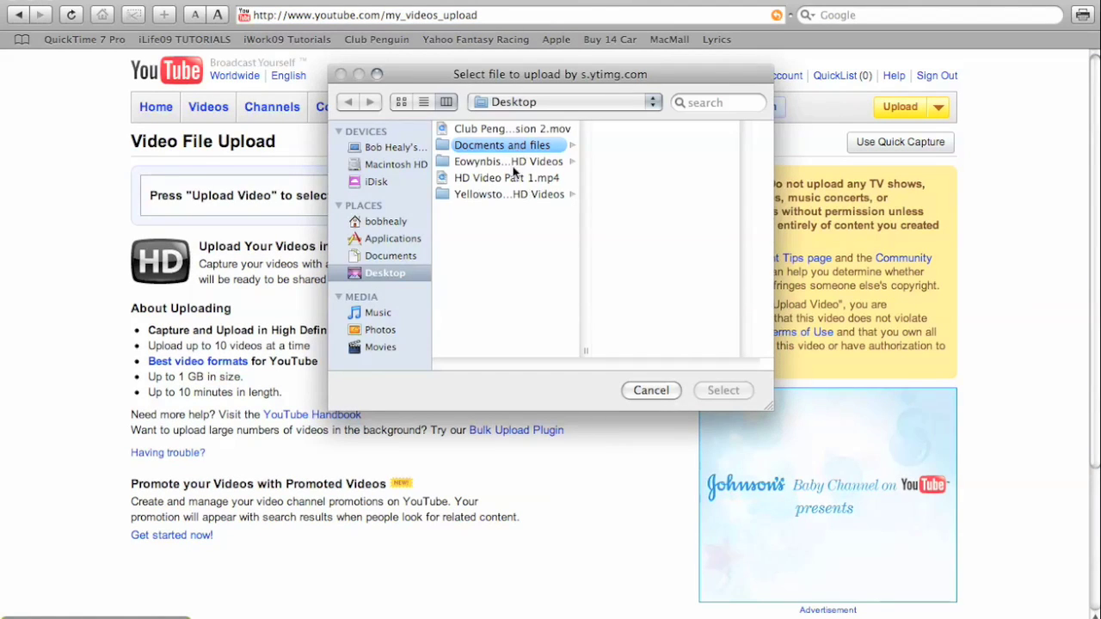
pyautogui.click(537, 129)
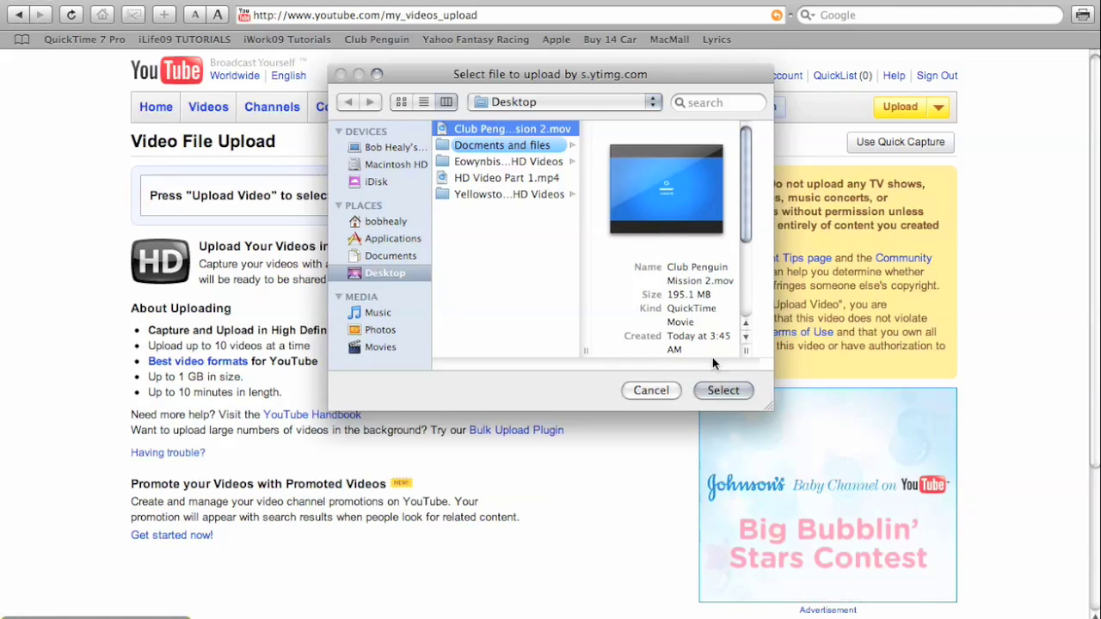
pyautogui.click(718, 390)
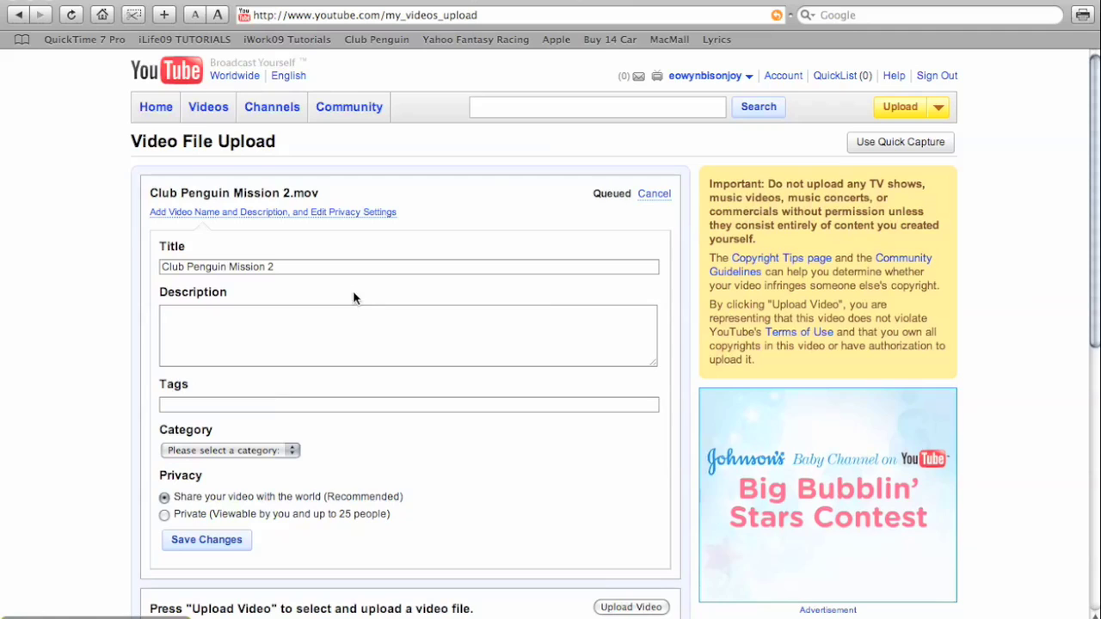